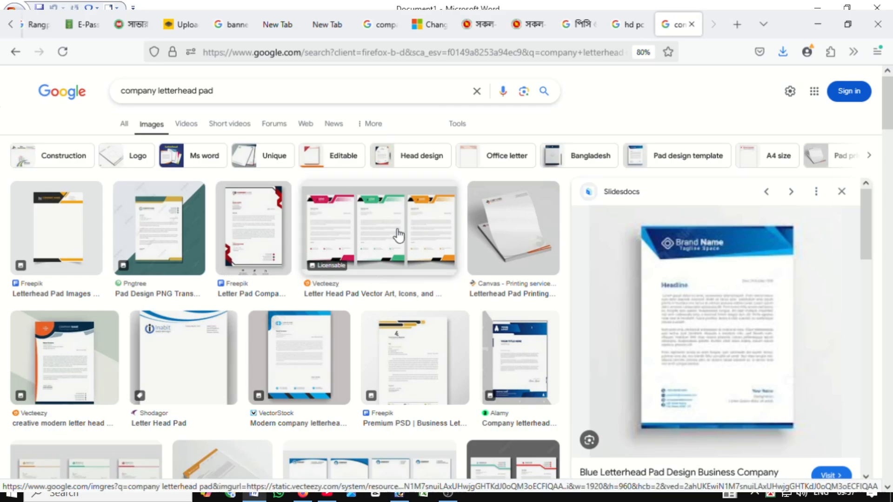
Examine several company letterhead pad designs in the image results, comparing their header and footer layouts.
click(72, 219)
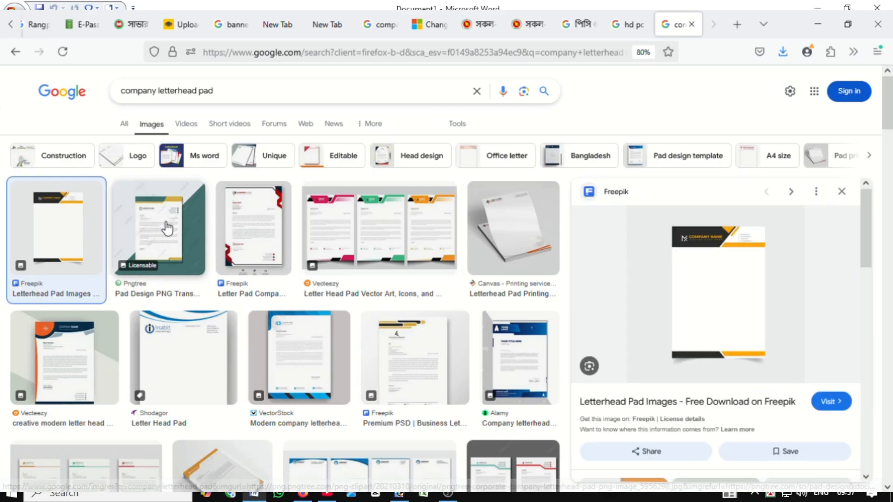
click(256, 225)
scroll(685, 303, down, 3)
scroll(685, 303, down, 3)
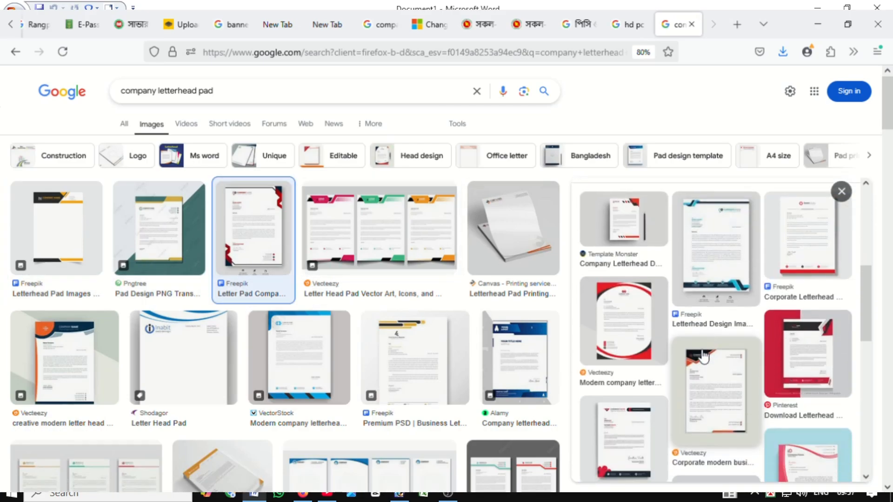
click(781, 349)
scroll(316, 290, down, 7)
scroll(316, 291, down, 5)
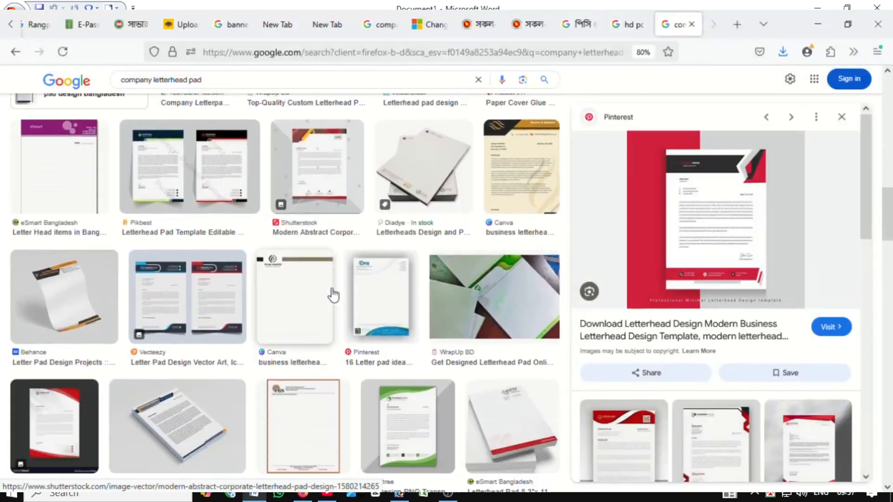
click(177, 386)
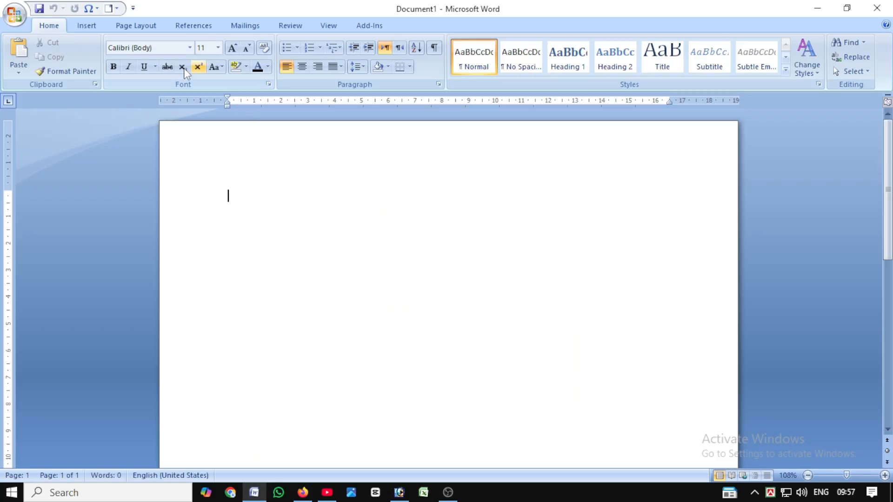
Set the blank document's paper size to Letter 8 1/2 x 11 in.
click(139, 26)
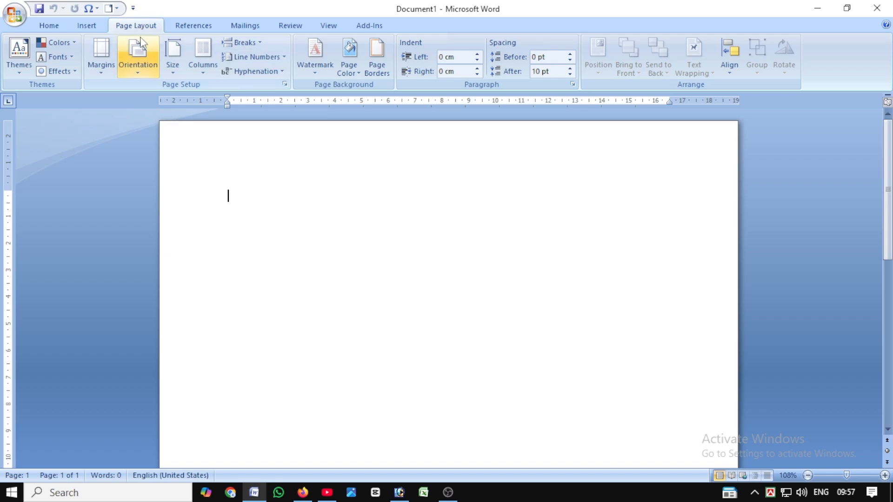
click(179, 62)
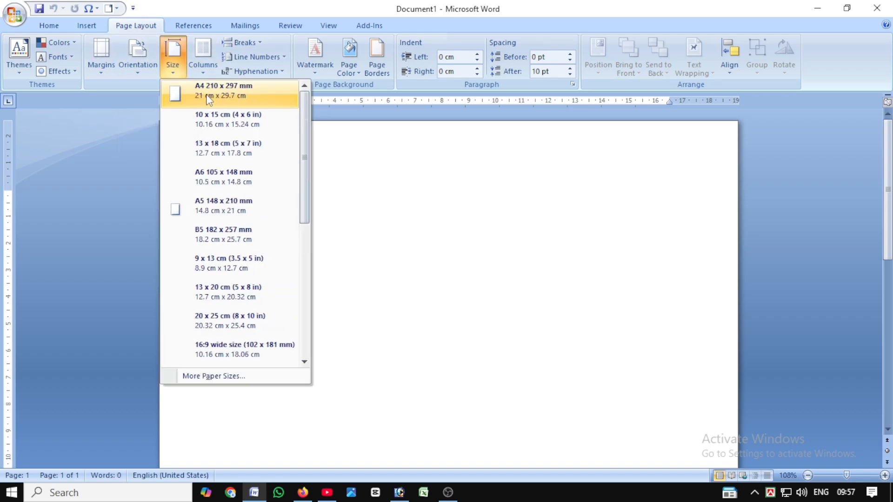
scroll(223, 185, down, 1)
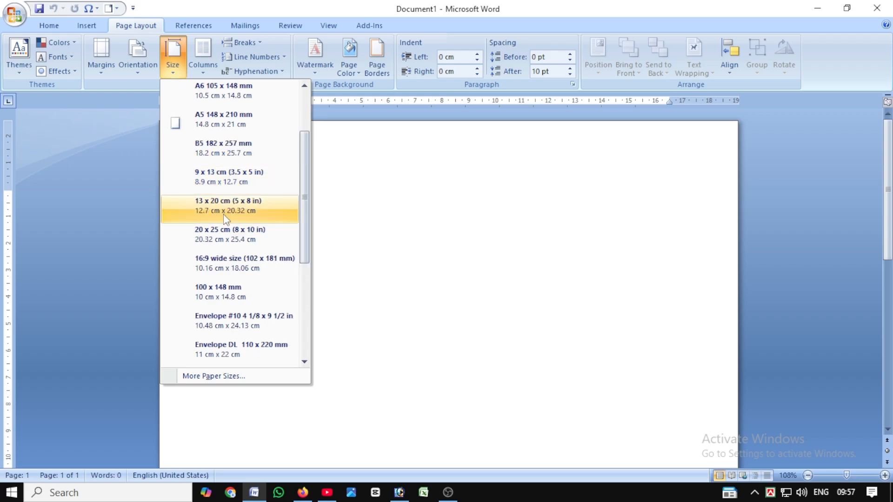
scroll(235, 293, down, 1)
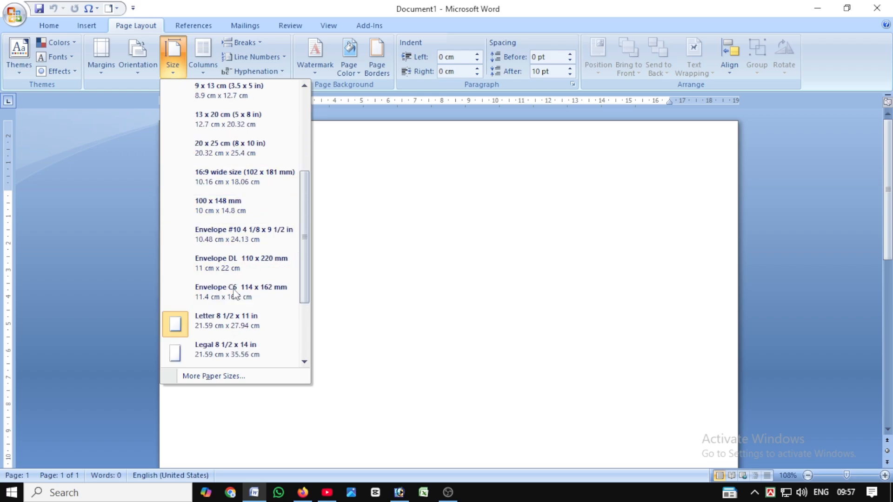
click(221, 326)
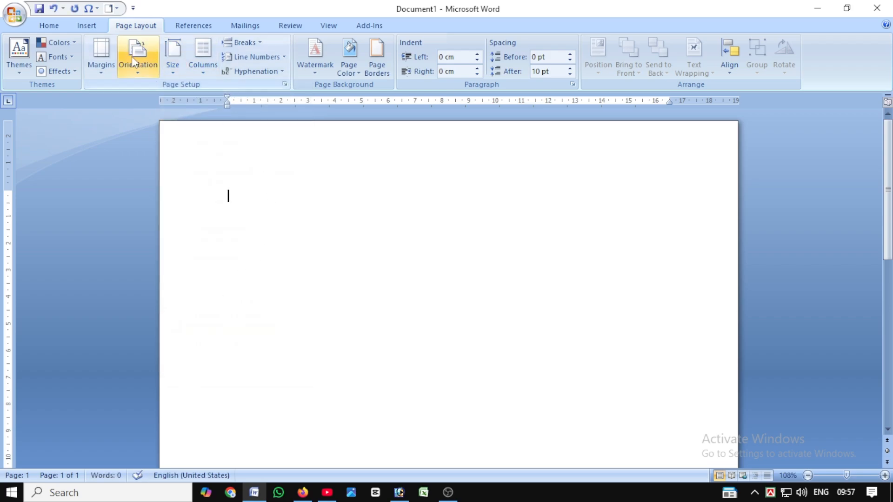
Set custom page margins of 0.5 cm on the top, bottom, left and right for the whole document.
click(102, 68)
click(146, 363)
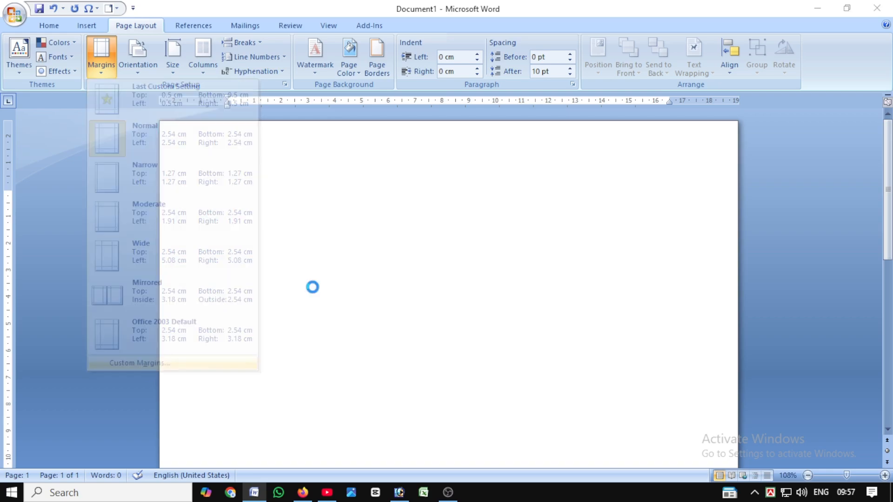
click(385, 117)
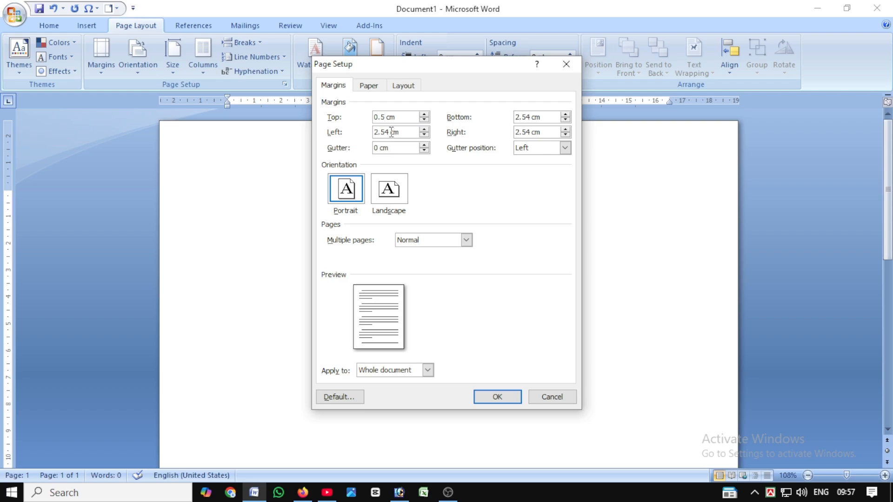
drag(392, 132, 364, 136)
text(0.)
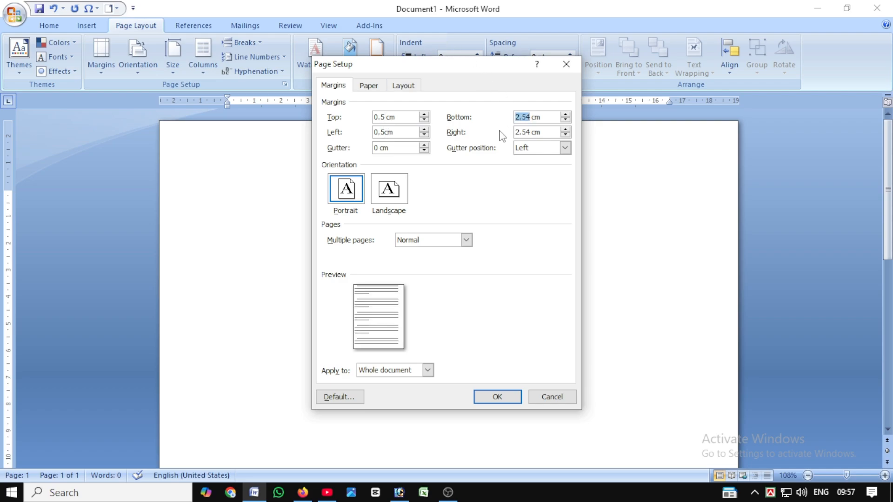
text(0)
text(0.)
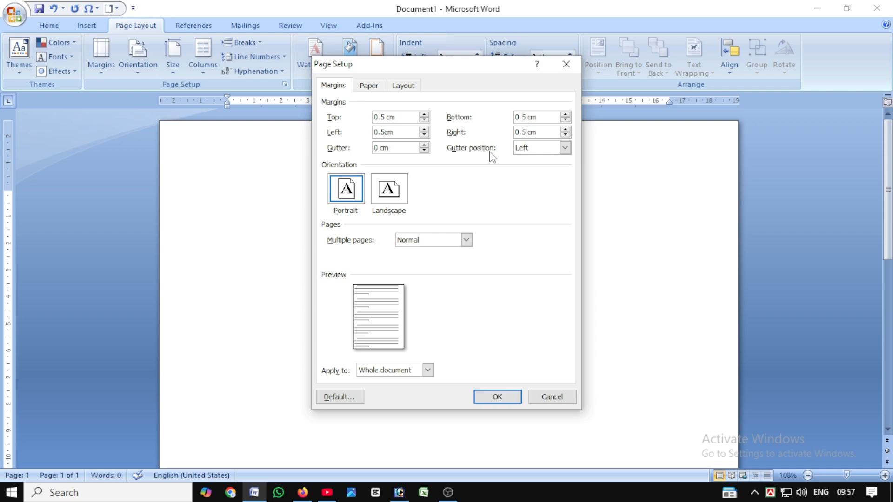
click(496, 396)
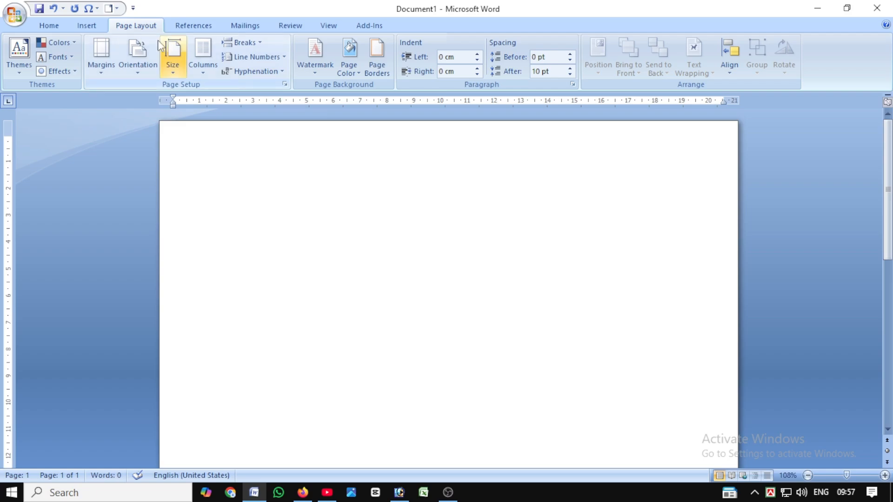
Apply the Amr logu image from the Desktop's Abid Computer folder as a washed-out picture watermark.
click(52, 25)
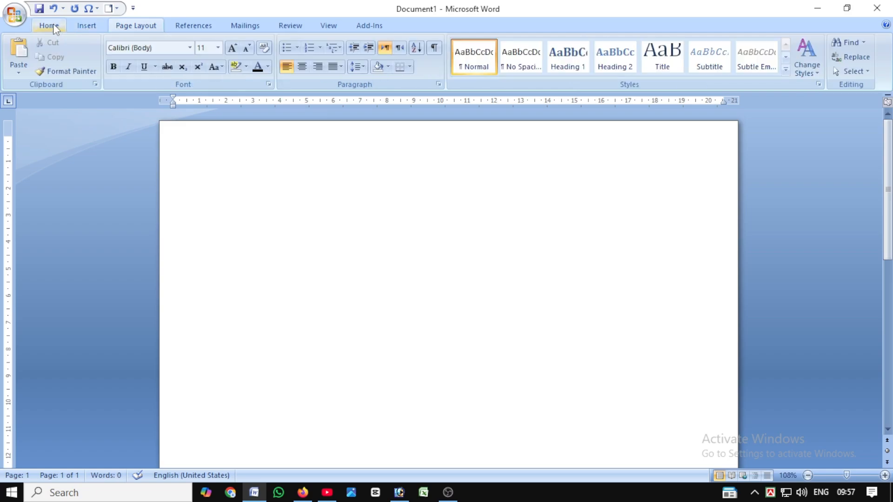
click(91, 27)
click(136, 25)
click(314, 73)
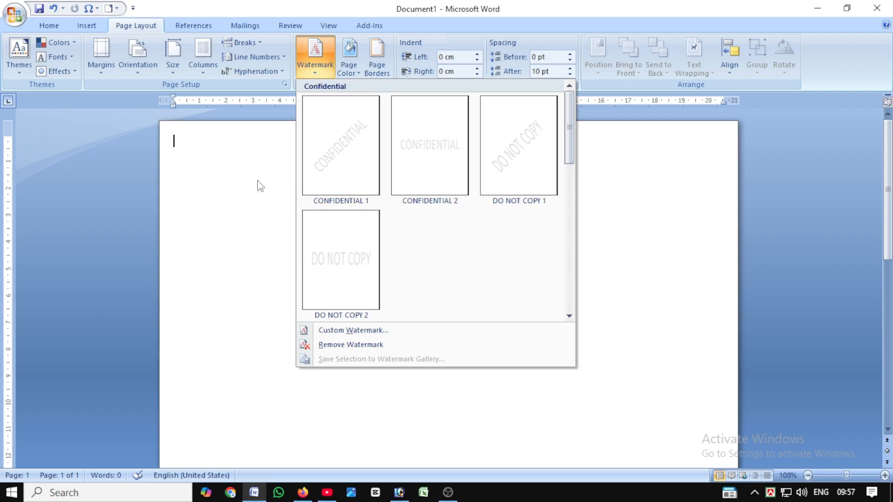
click(340, 330)
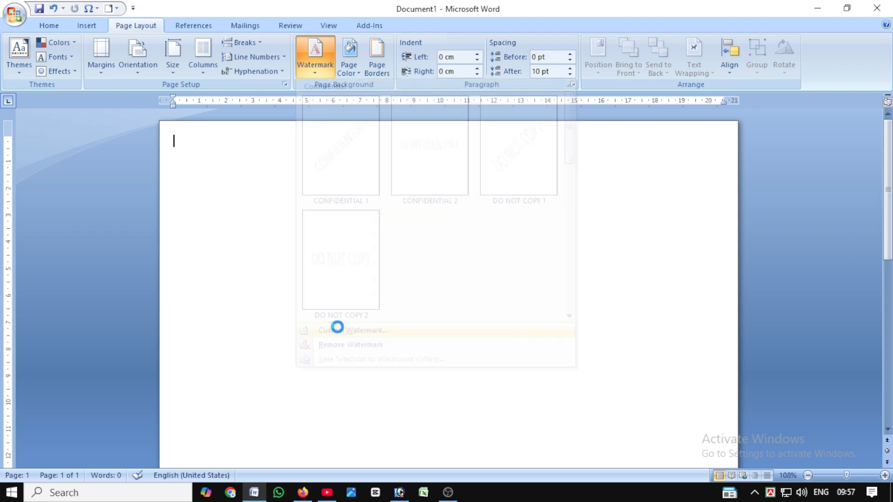
click(524, 164)
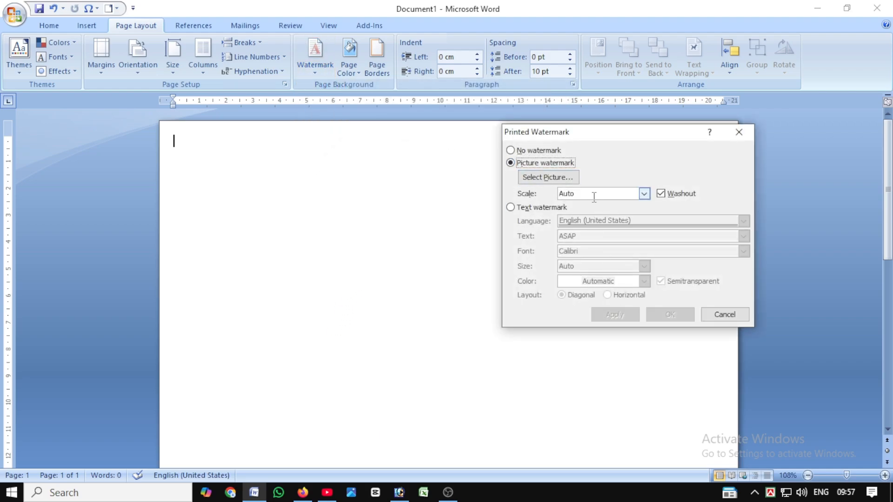
click(544, 176)
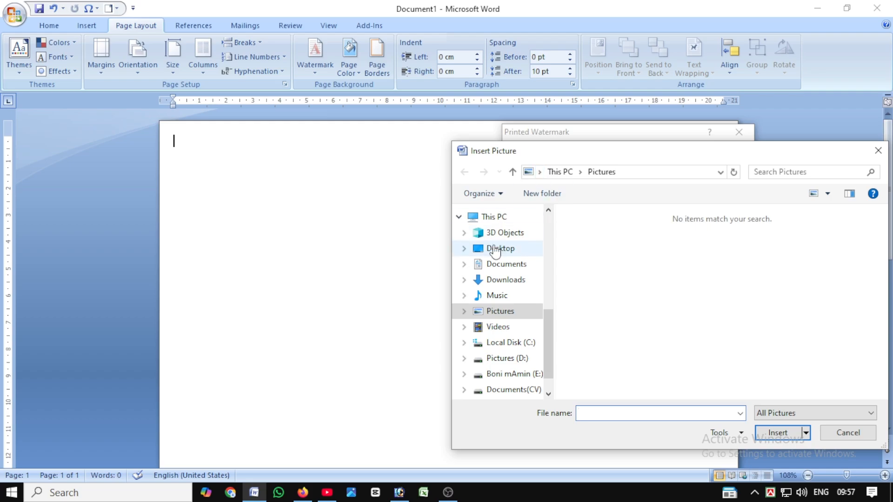
click(495, 251)
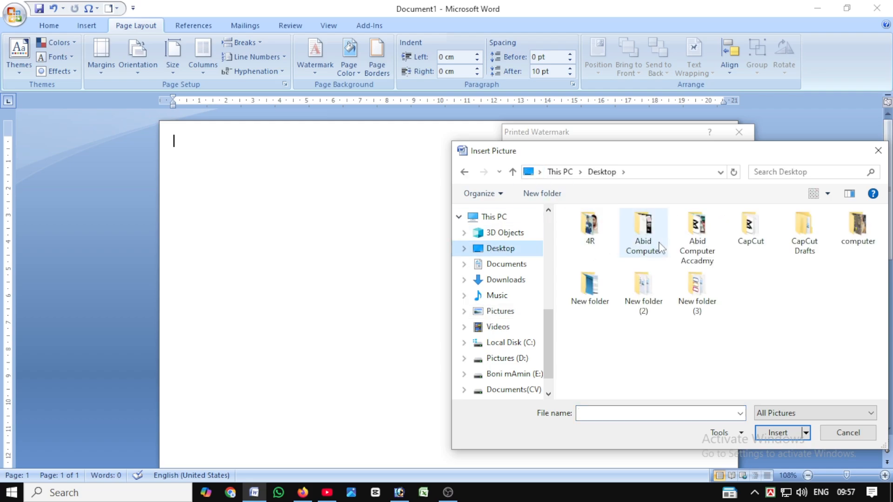
double_click(645, 235)
click(600, 227)
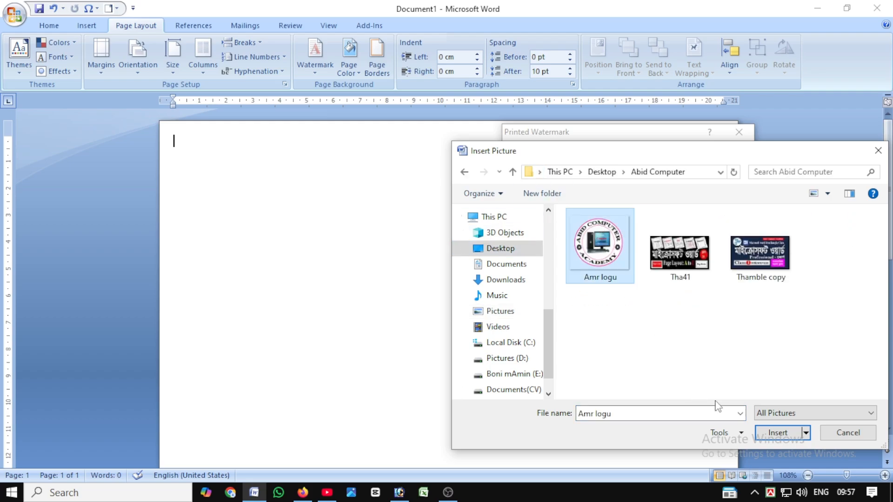
click(786, 432)
click(614, 315)
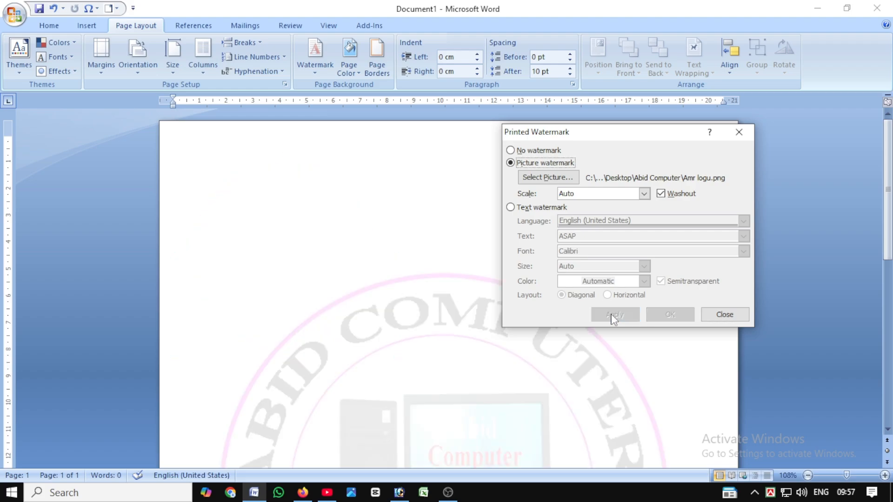
Scale the picture watermark to 150% and finish the watermark settings.
click(644, 193)
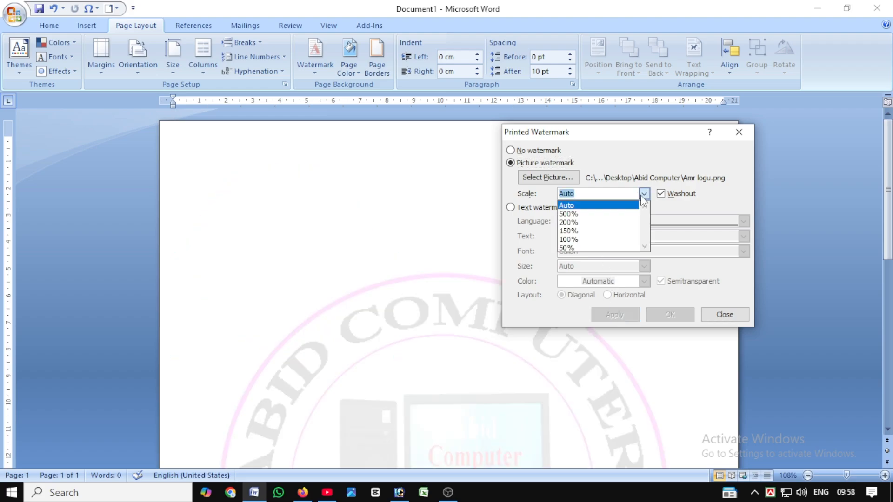
click(576, 231)
click(611, 321)
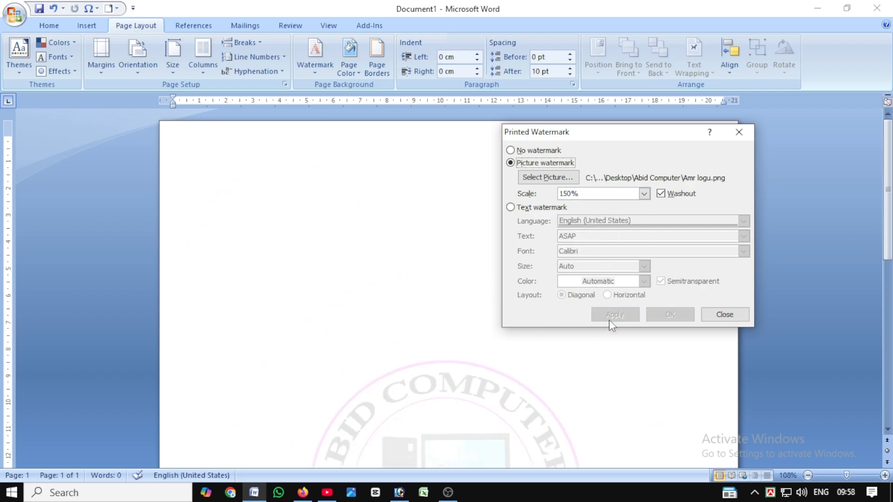
click(726, 314)
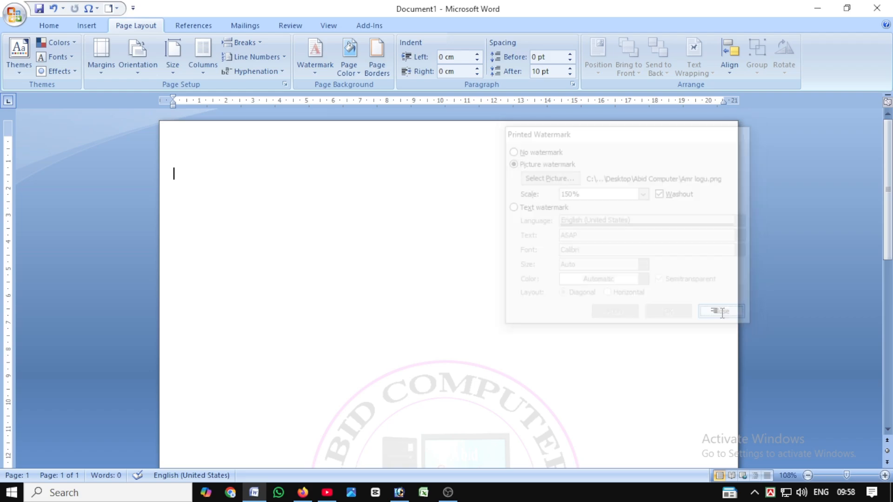
Draw a rectangle about 3 cm high and 23 cm wide across the full width of the page's top edge.
click(86, 25)
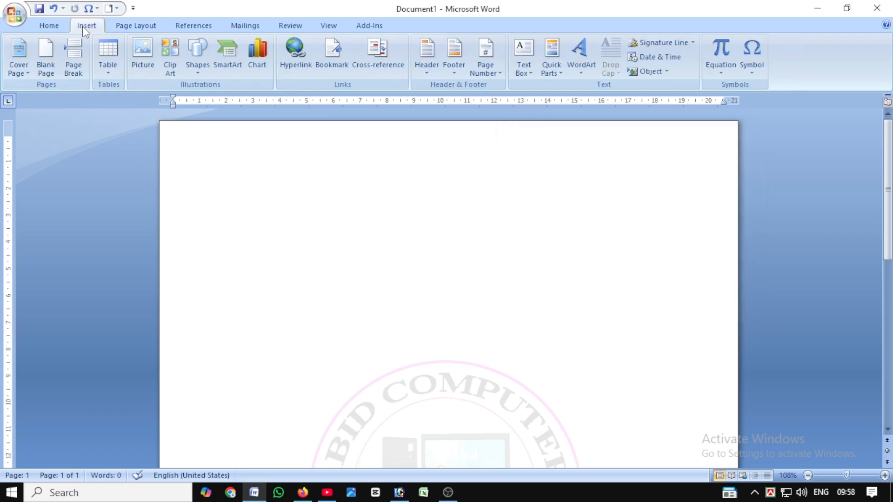
click(199, 74)
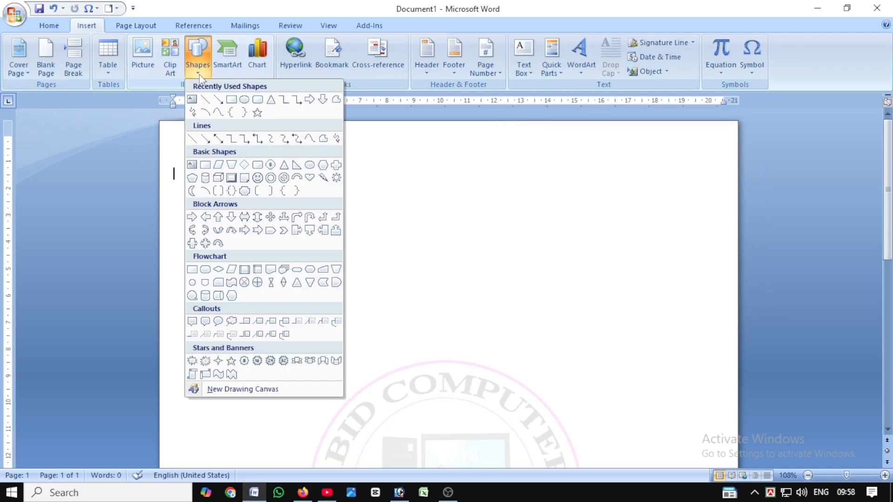
click(231, 99)
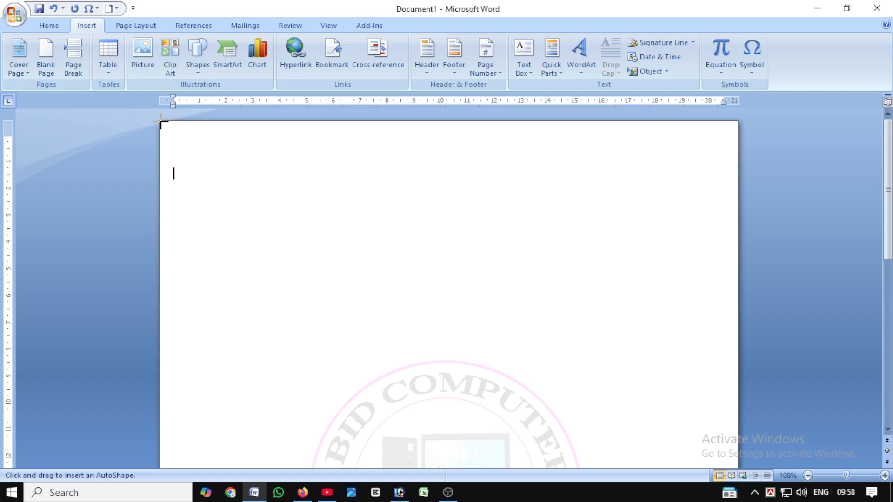
mouse_move(160, 123)
mouse_down()
mouse_move(674, 223)
mouse_move(759, 220)
mouse_move(774, 203)
mouse_up()
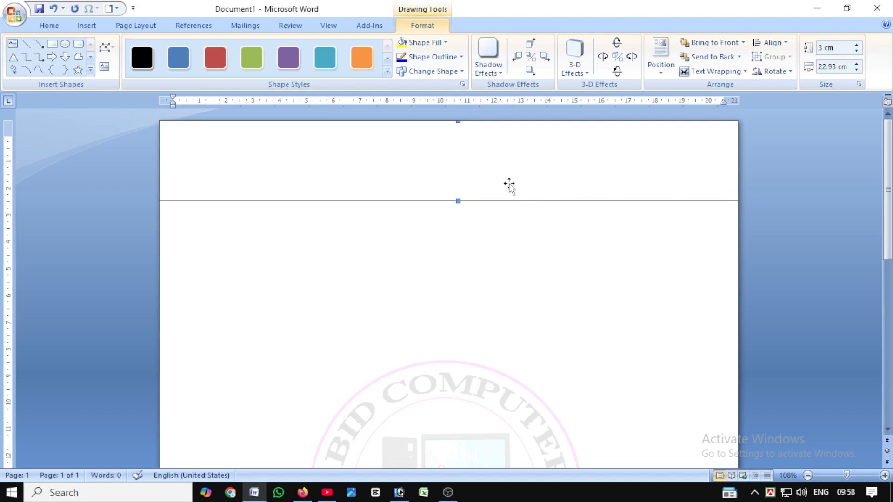
Fill the header rectangle with standard yellow and remove its outline.
click(424, 43)
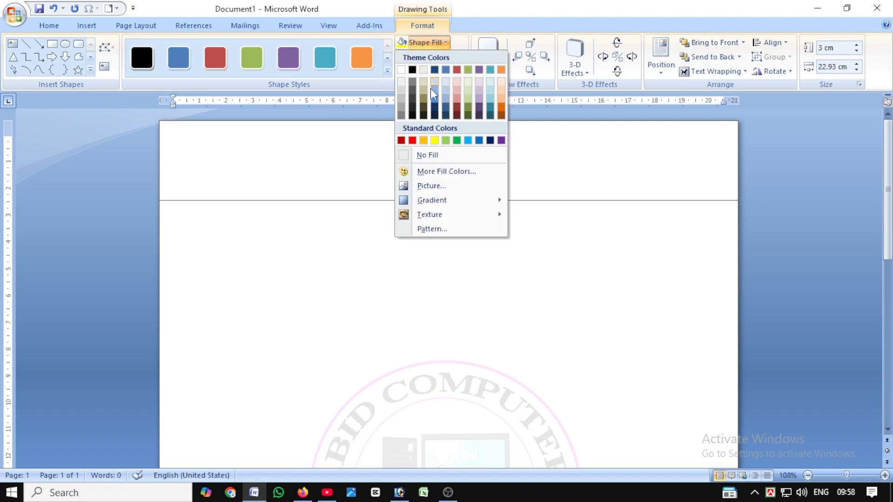
click(435, 140)
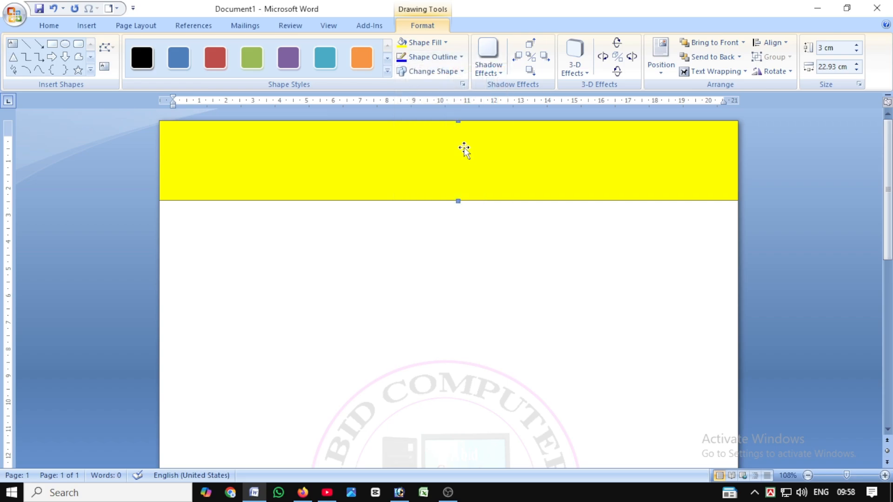
click(427, 58)
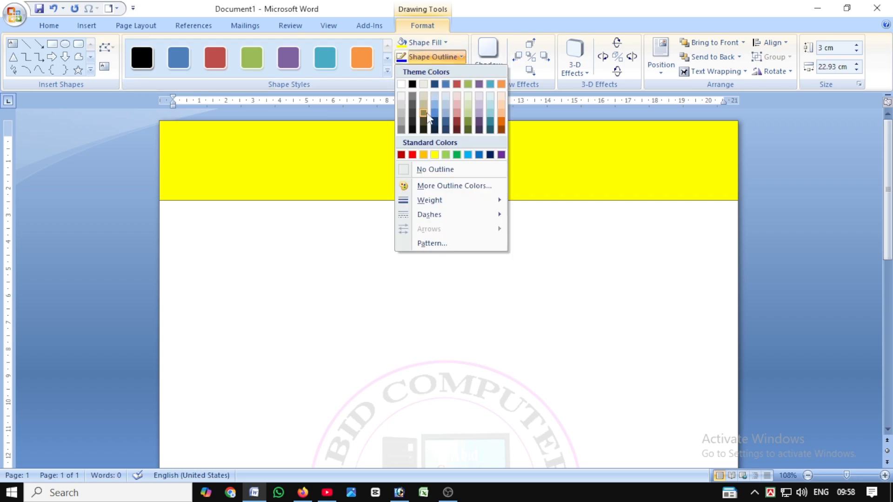
click(426, 173)
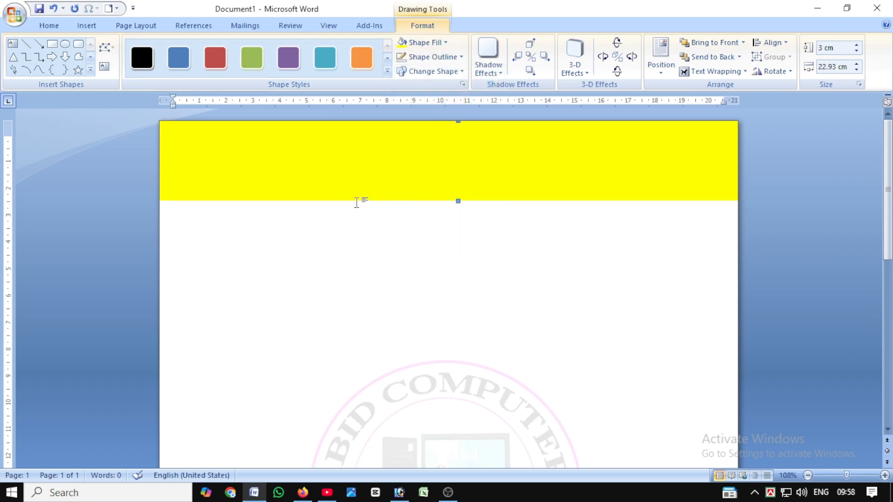
click(445, 229)
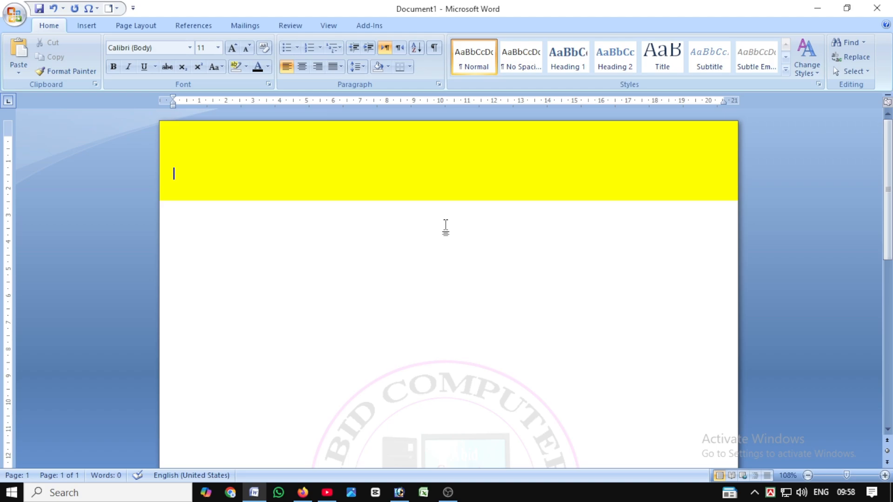
Draw a parallelogram about 2.6 cm high and 20.8 cm wide just below the yellow header rectangle.
click(122, 30)
click(87, 26)
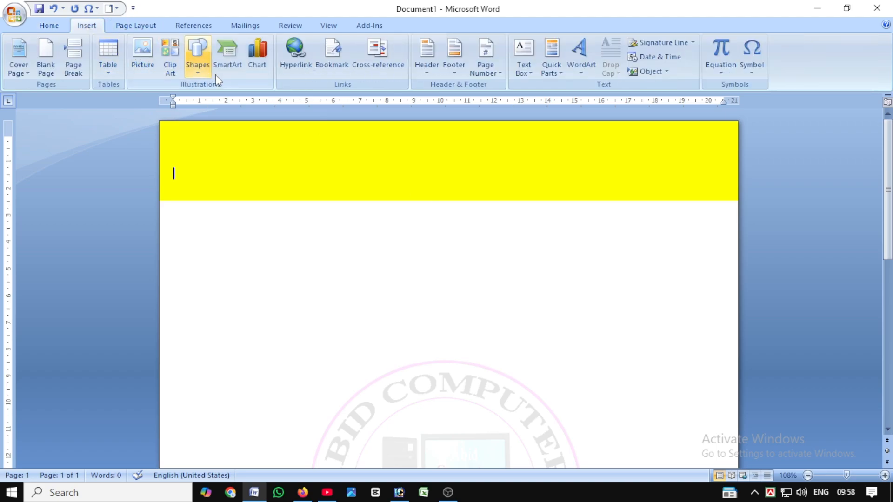
click(199, 74)
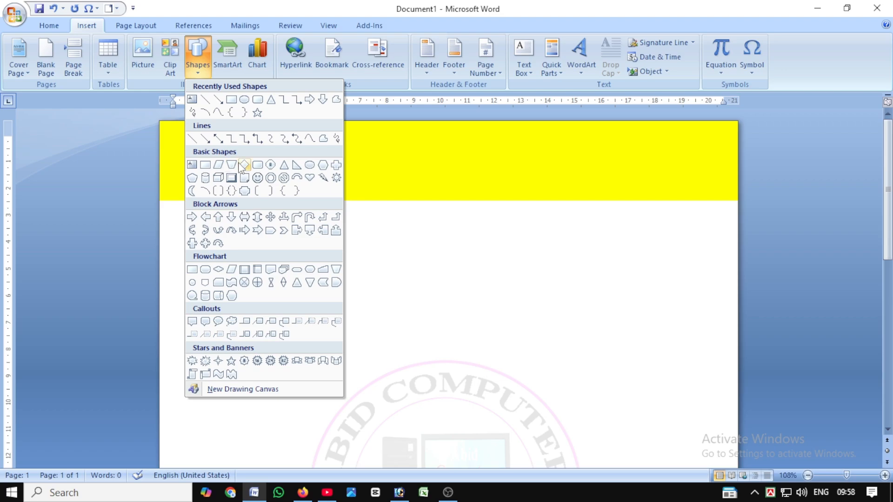
click(231, 269)
mouse_move(163, 220)
mouse_down()
mouse_move(640, 261)
mouse_move(720, 290)
mouse_up()
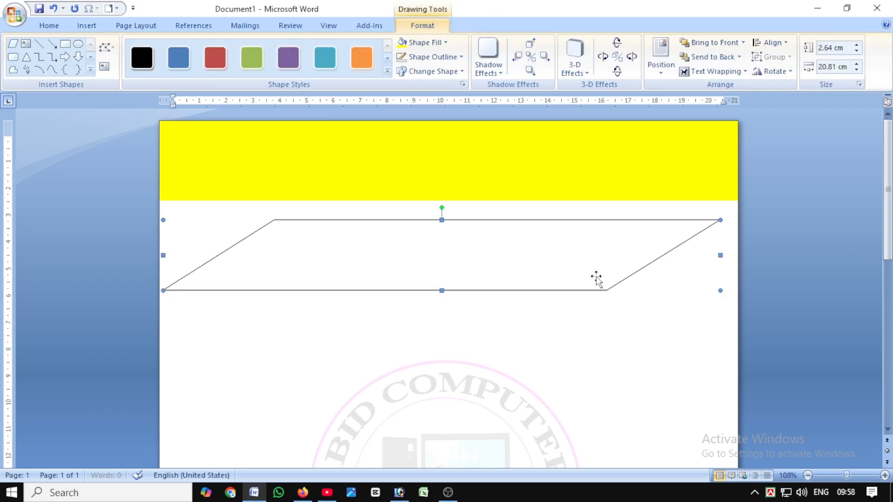
Move the parallelogram over the yellow band at the page's top-left edge and enlarge it to about 3 cm high and 24.4 cm wide.
drag(429, 187, 426, 159)
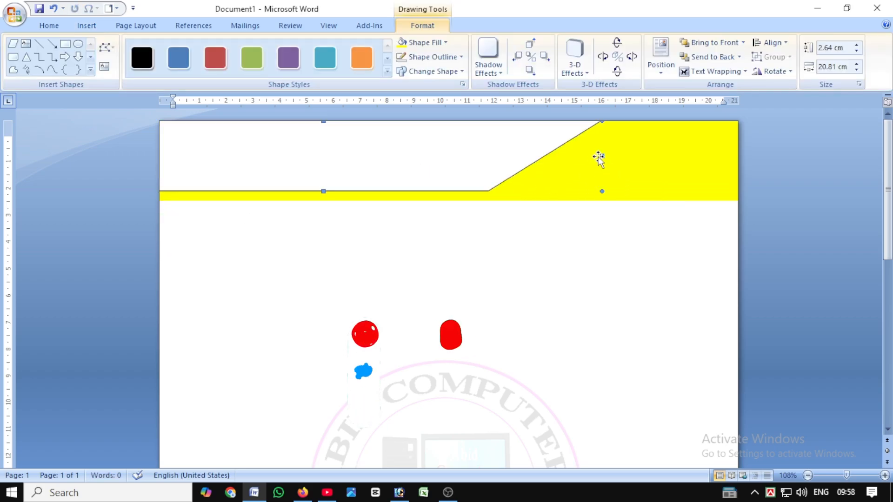
drag(600, 157, 696, 173)
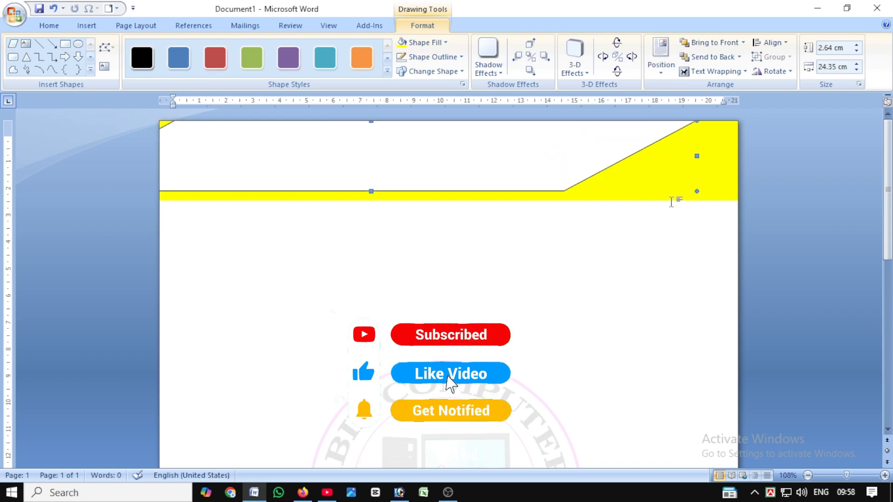
click(371, 196)
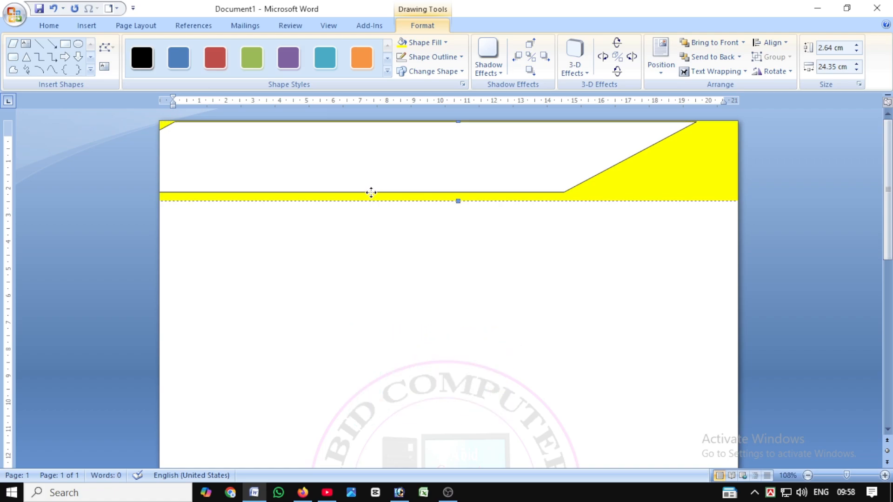
click(378, 195)
click(389, 187)
drag(371, 198, 373, 201)
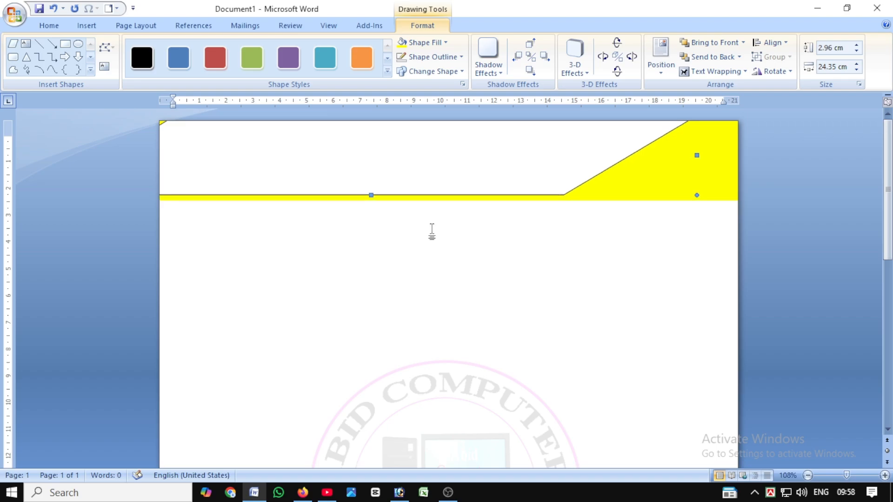
Widen the parallelogram to about 25.3 cm and nudge it left until it fully covers the page's upper-left corner.
key(ctrl+Left)
key(ctrl+Left)
key(ctrl+Left)
key(ctrl+Left)
key(ctrl+Left)
key(ctrl+Left)
key(ctrl+Left)
key(ctrl+Left)
key(ctrl+Left)
key(ctrl+Left)
key(ctrl+Left)
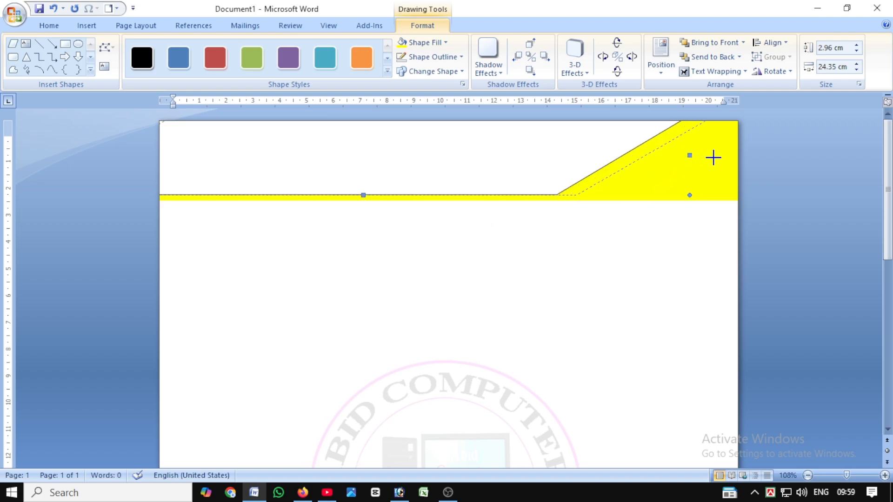
drag(713, 158, 712, 158)
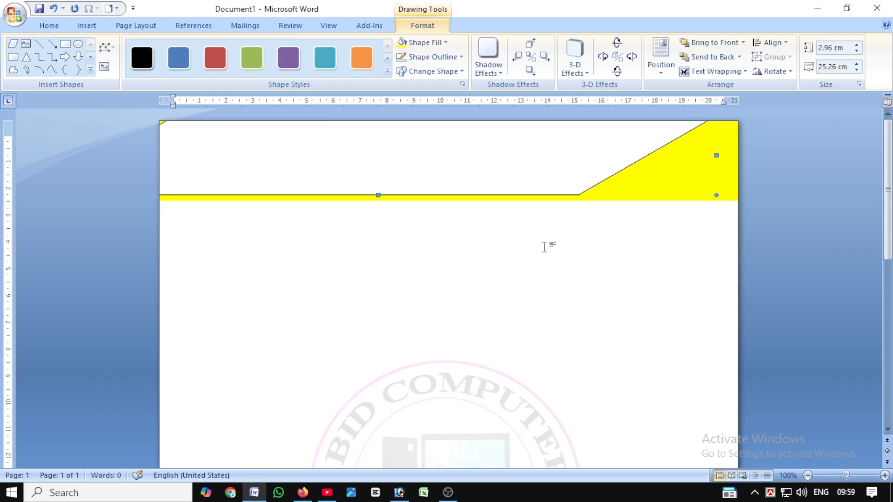
key(ctrl+Left)
key(ctrl+Left)
key(ctrl+Left)
key(ctrl+Left)
key(ctrl+Left)
key(ctrl+Left)
key(ctrl+Left)
key(ctrl+Left)
key(ctrl+Left)
key(ctrl+Left)
key(ctrl+Left)
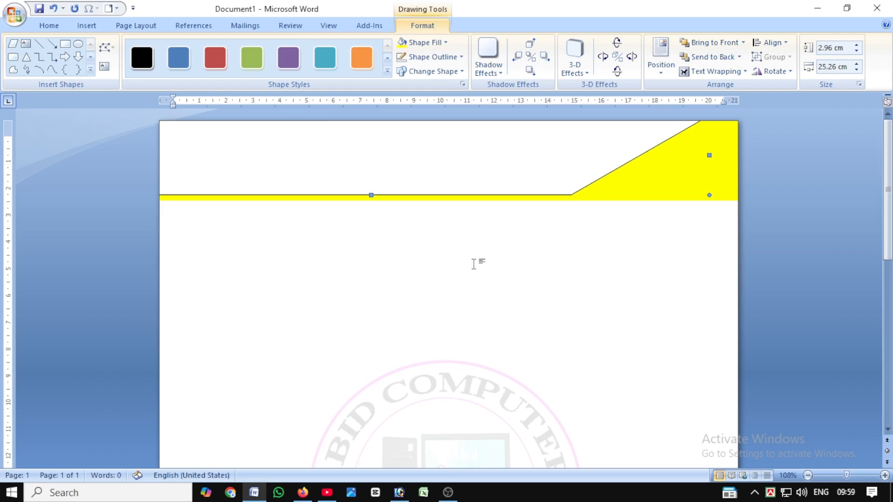
click(414, 263)
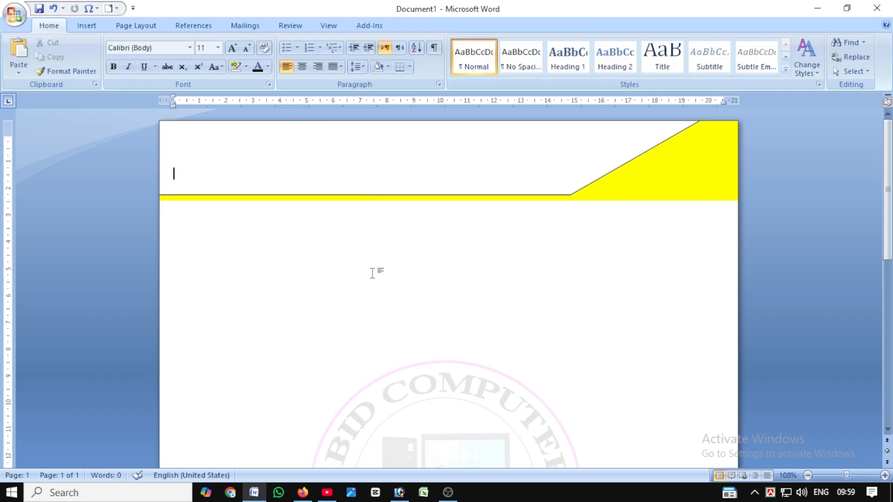
Fill the header parallelogram with standard blue.
click(355, 196)
click(421, 43)
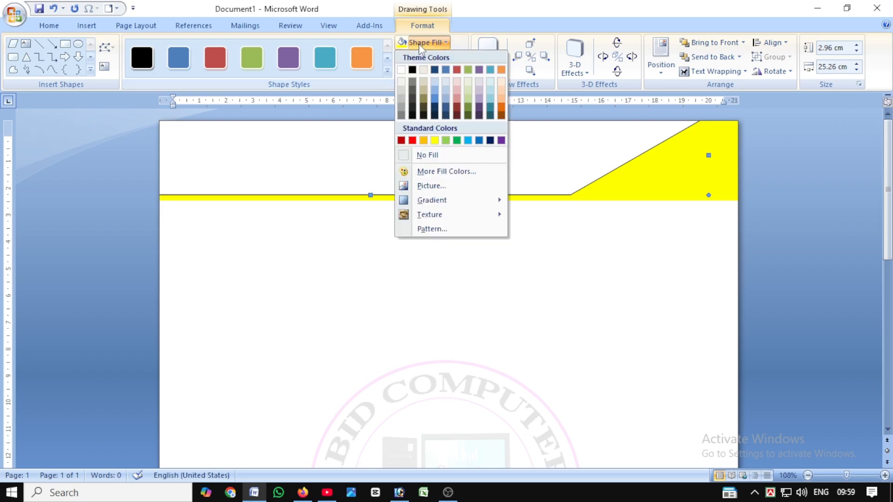
click(479, 141)
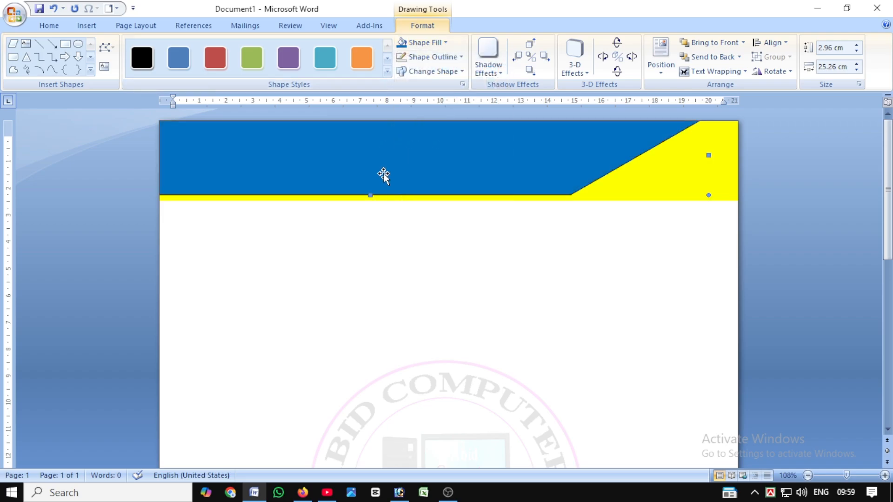
click(335, 235)
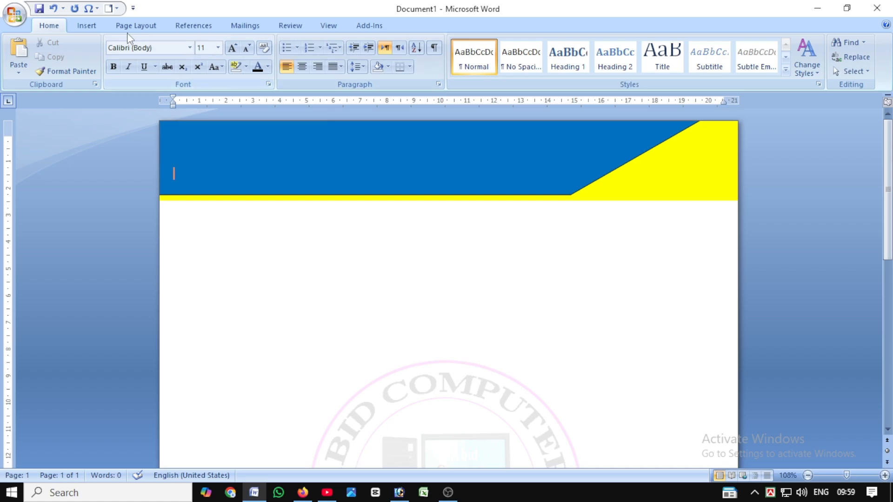
Insert WordArt in the first style with the text "Abid Computer Academy" in Arial Black, size 36.
click(92, 29)
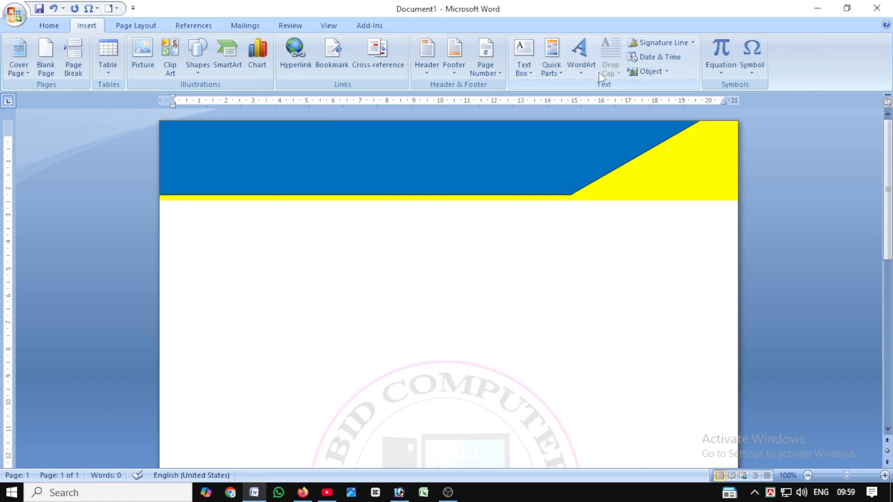
click(579, 69)
click(588, 95)
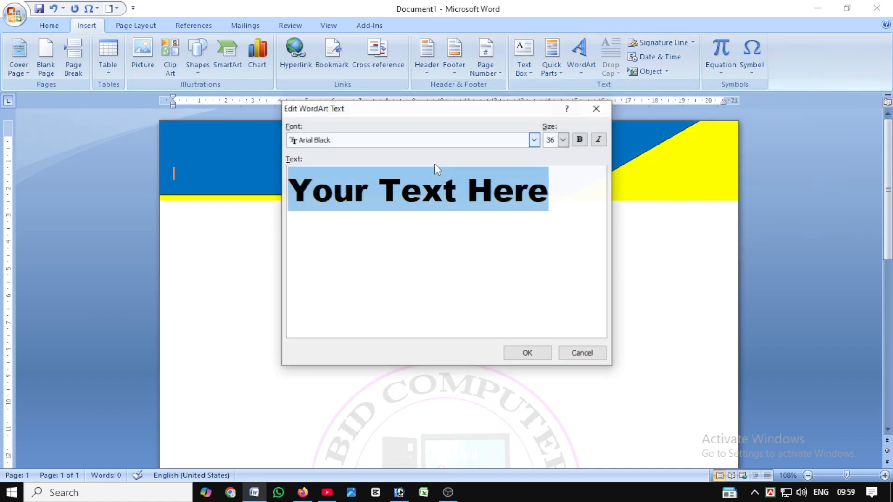
text(A)
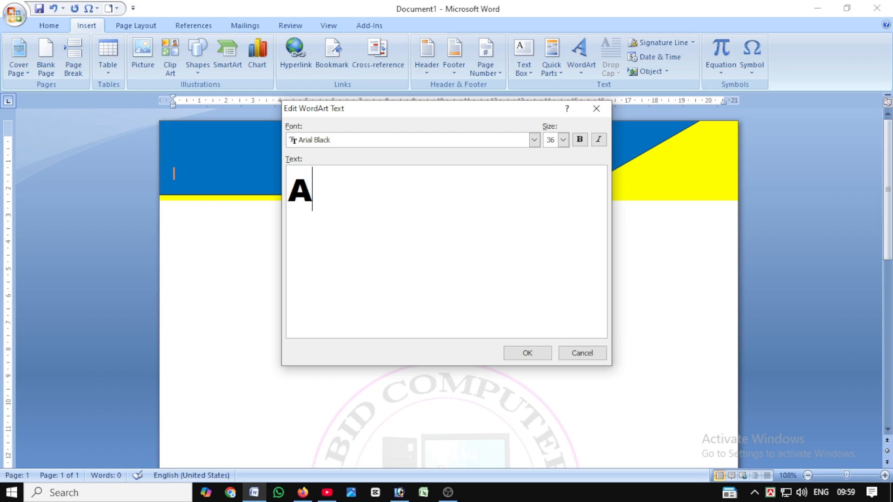
text(bid C)
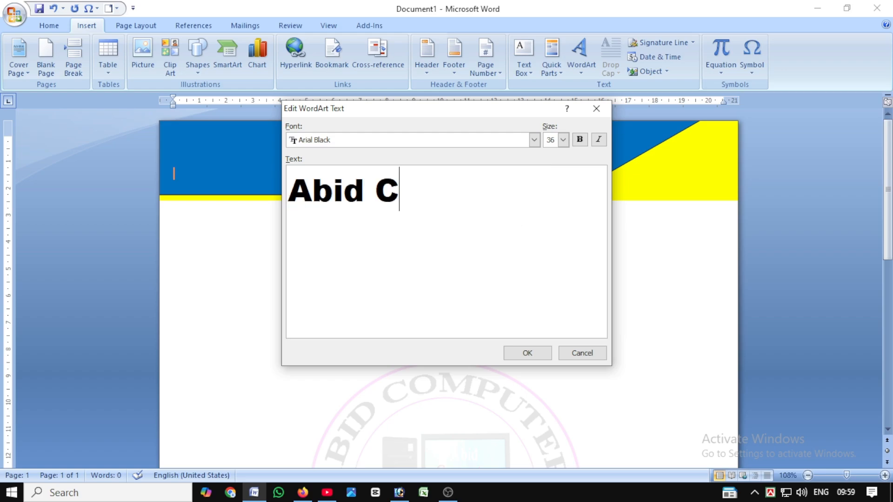
text(ompute)
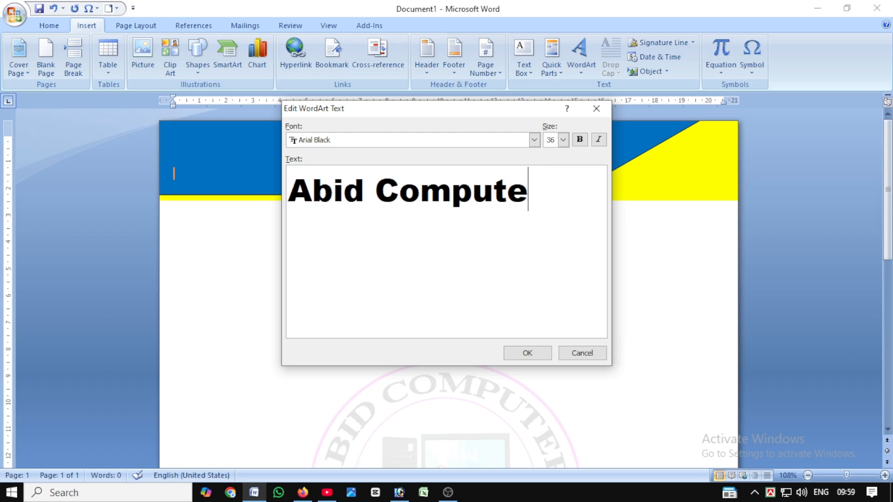
text(r Academy)
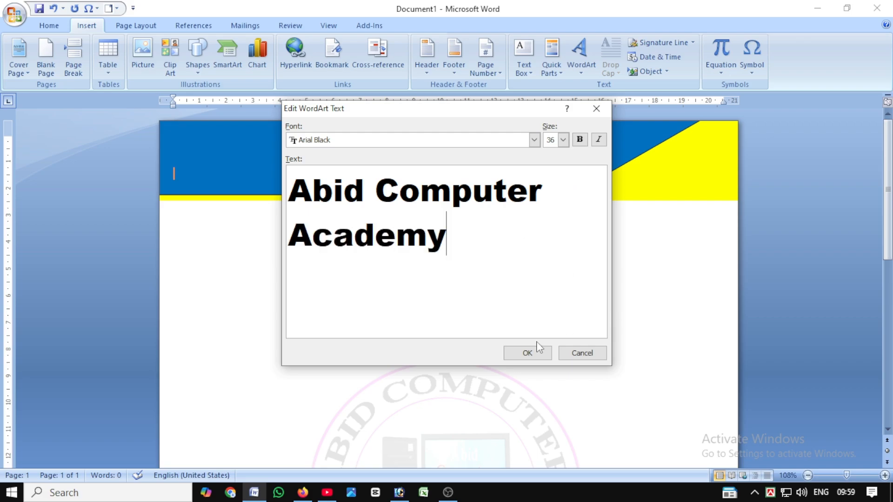
click(529, 353)
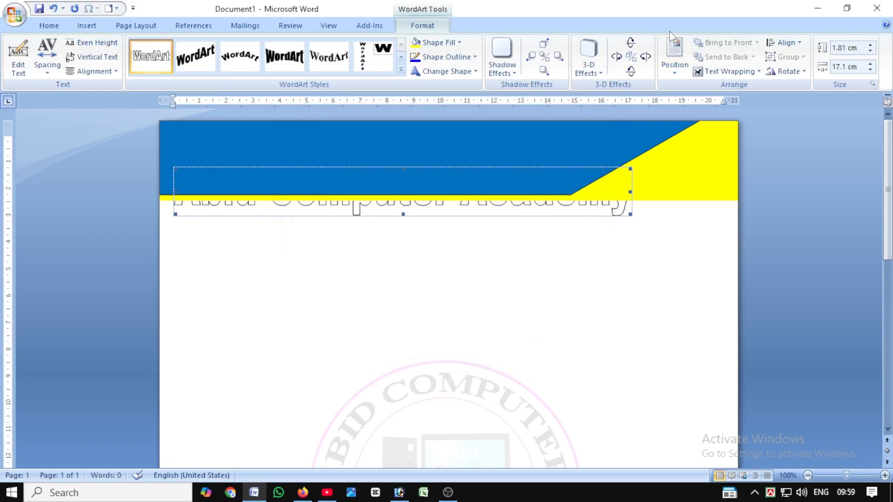
Set the WordArt title's text wrapping to In Front of Text and move it up onto the blue parallelogram.
click(725, 72)
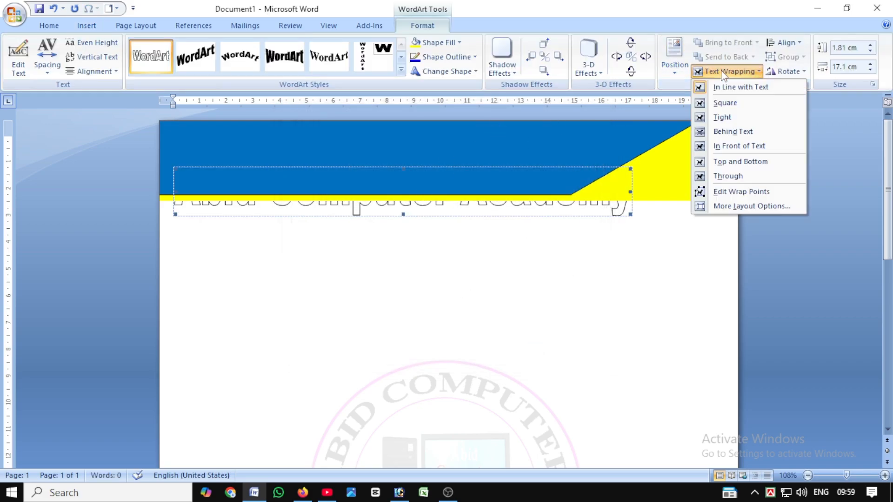
click(738, 147)
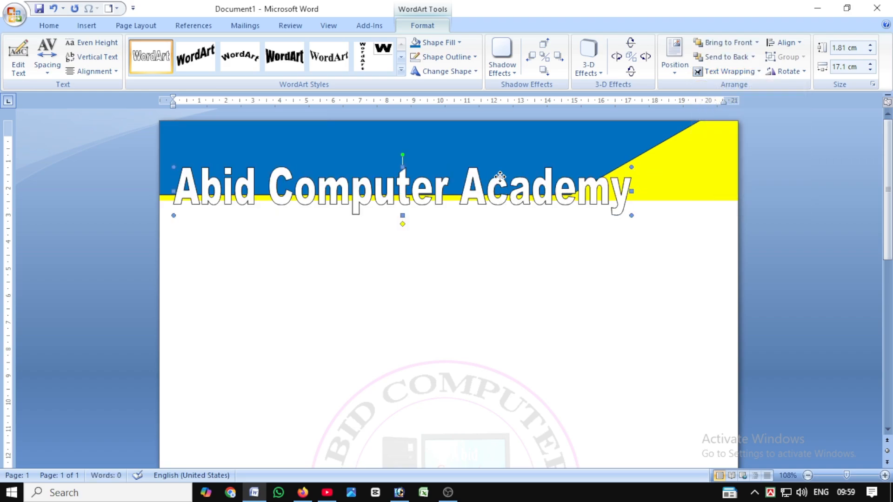
drag(494, 155, 493, 155)
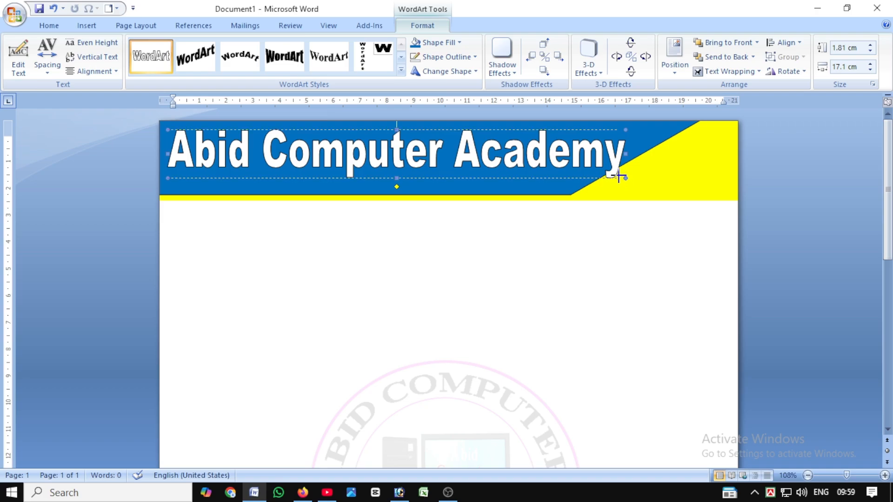
Shrink the WordArt title to about 1.6 cm high and 16.6 cm wide, and nudge it slightly right and up within the header.
drag(618, 175, 615, 176)
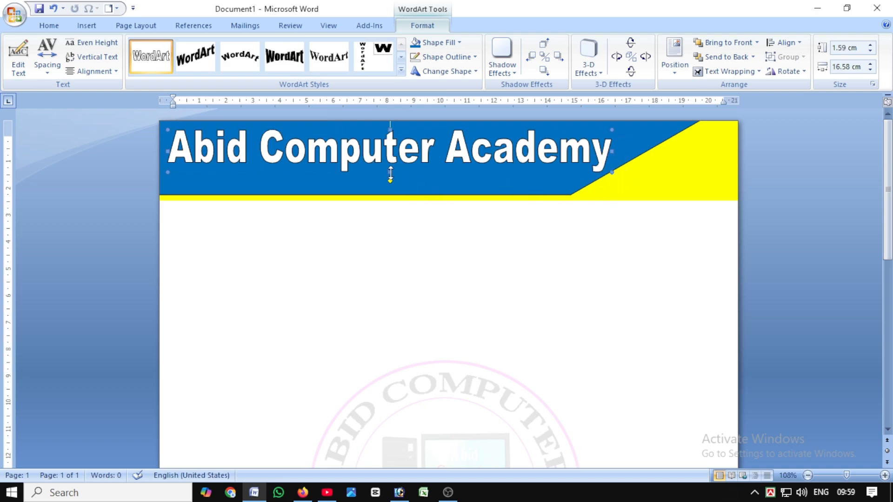
mouse_move(390, 173)
mouse_down()
mouse_move(390, 186)
mouse_move(390, 171)
mouse_up()
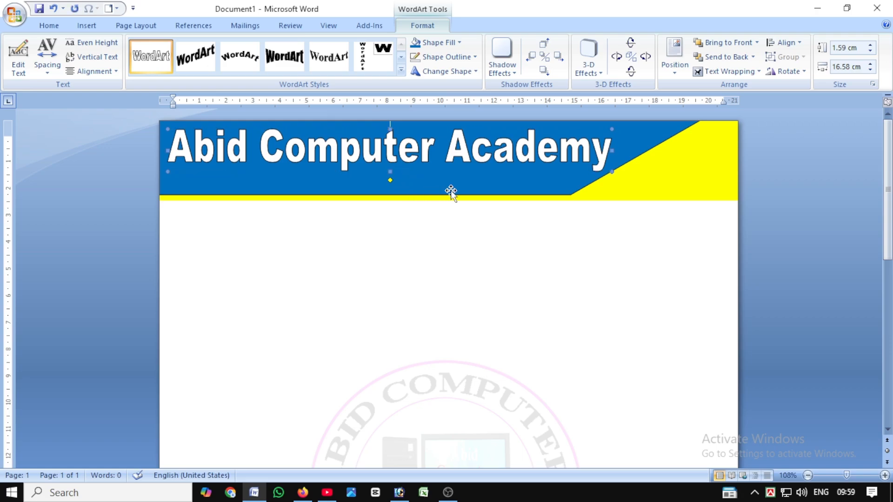
key(Right)
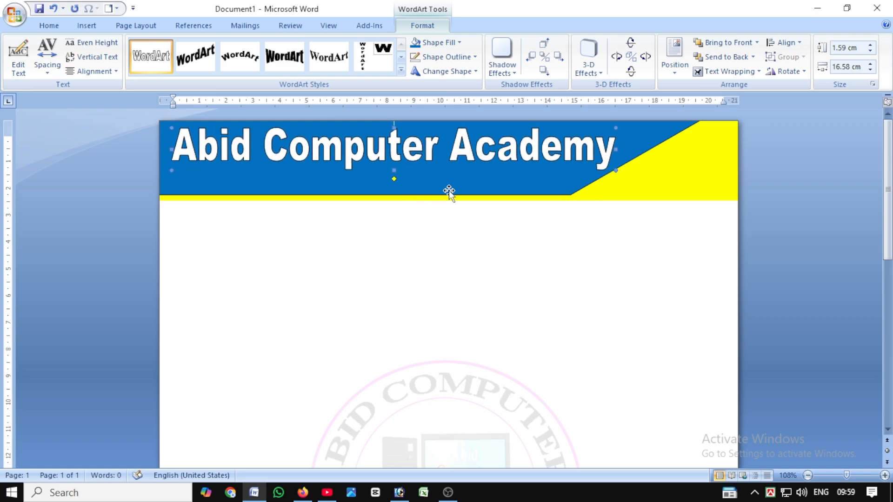